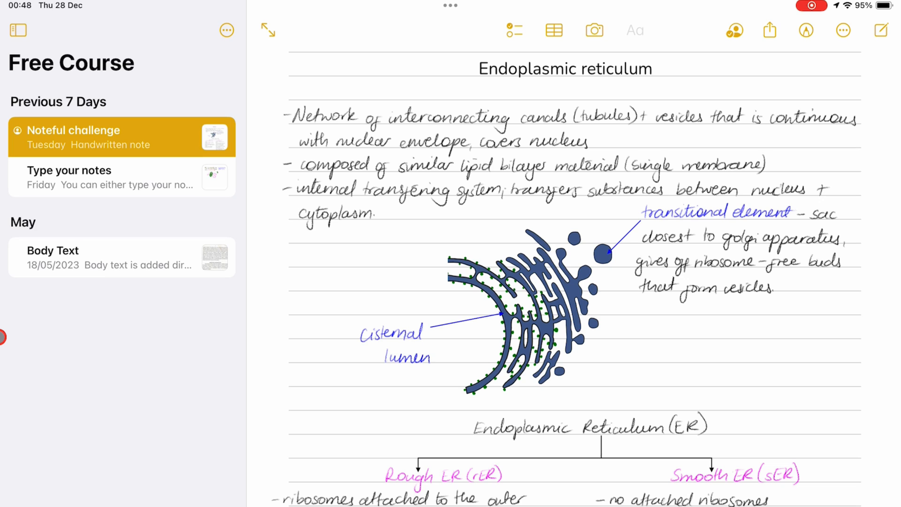
pyautogui.scroll(3, 169, 148)
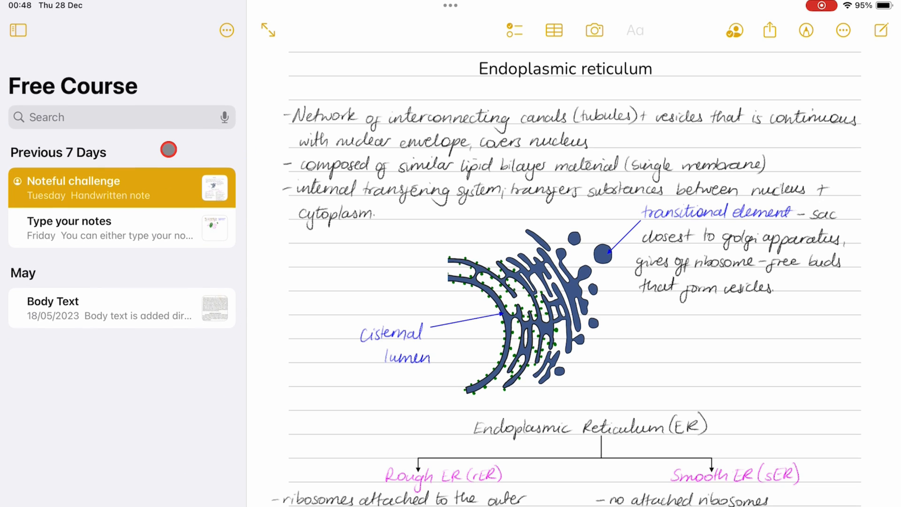
# Search all notes and open the Noteful challenge, Apple Notes for the iPad and Agenda results.
pyautogui.click(144, 95)
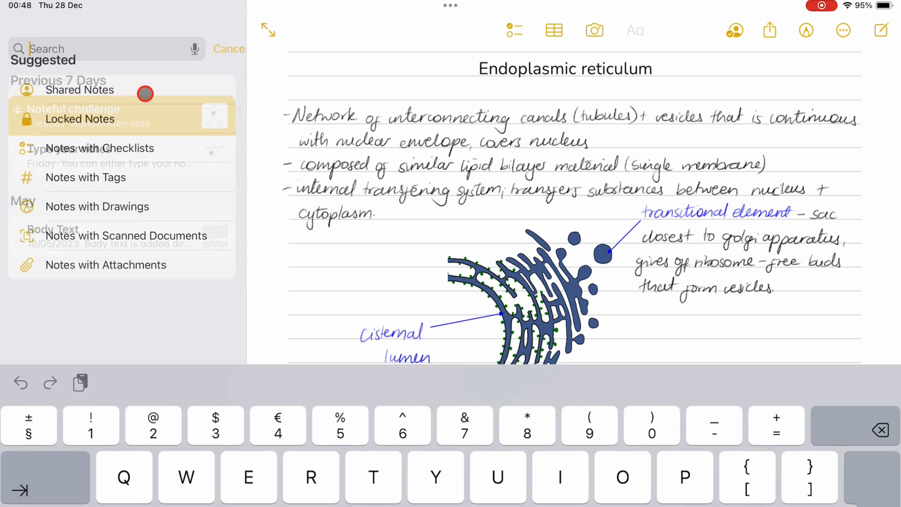
pyautogui.write('Enzyme')
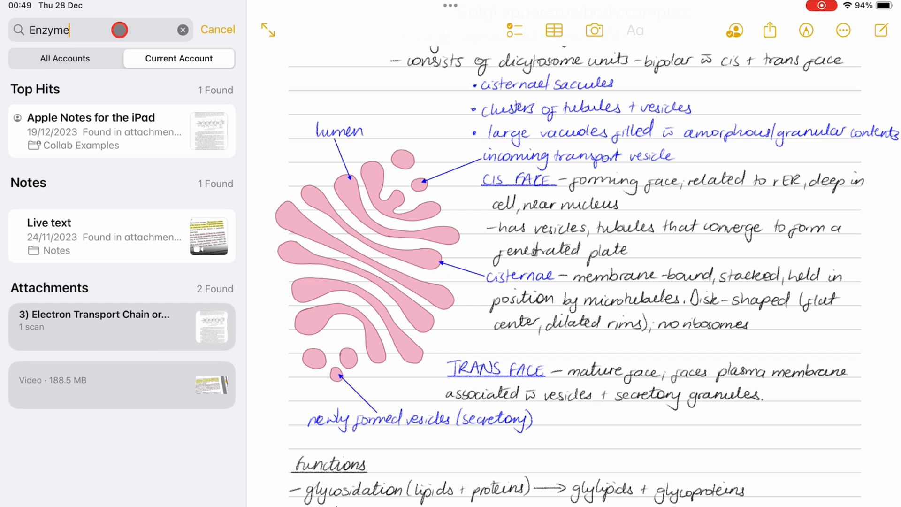
pyautogui.scroll(10, 367, 275)
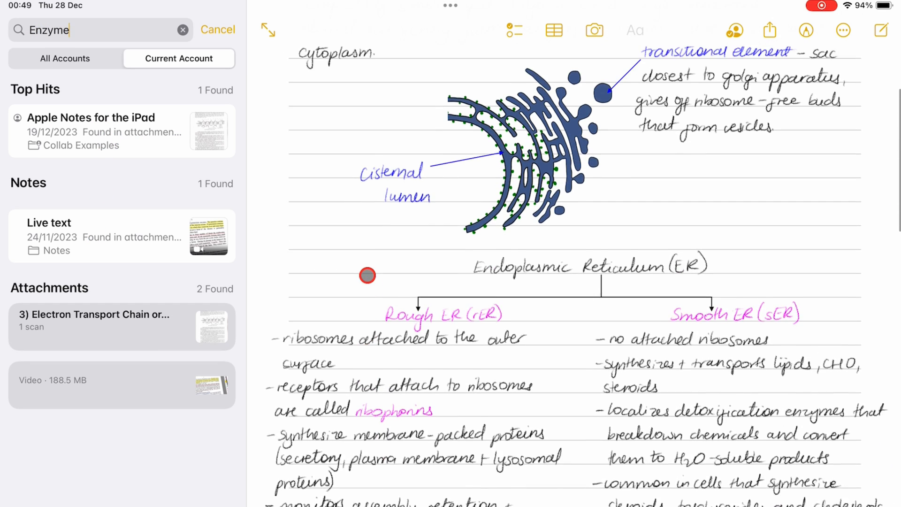
pyautogui.scroll(-1, 367, 275)
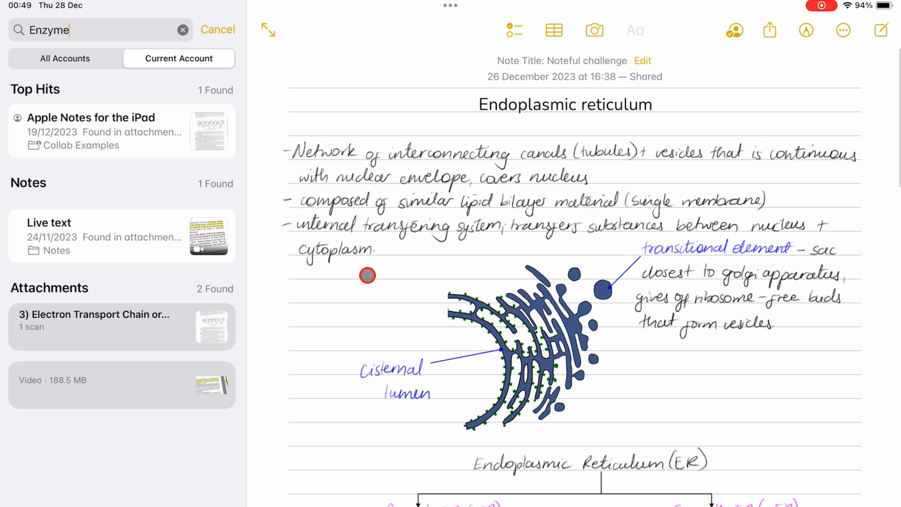
pyautogui.scroll(-1, 367, 276)
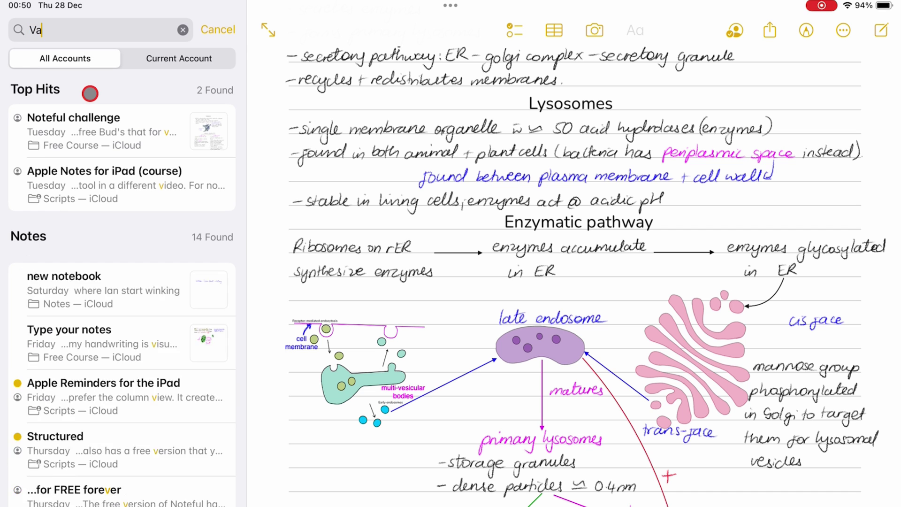
pyautogui.write('cu')
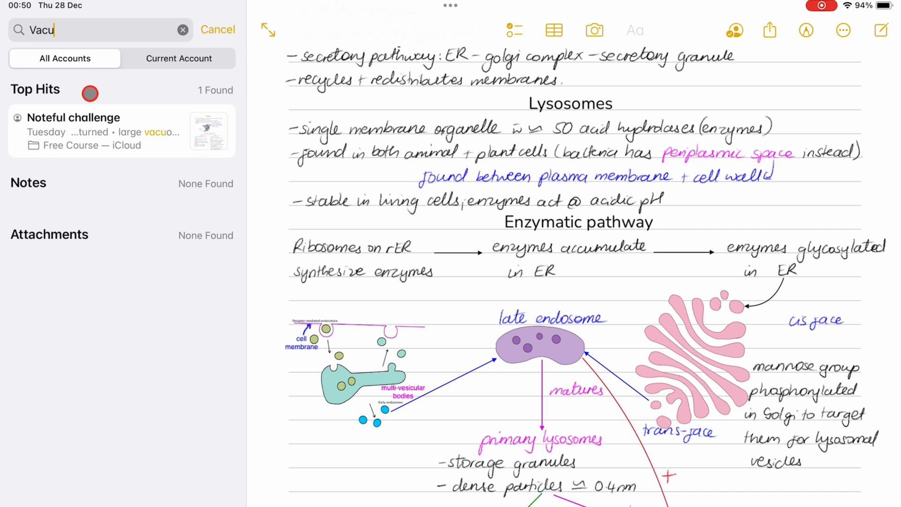
pyautogui.write('ole')
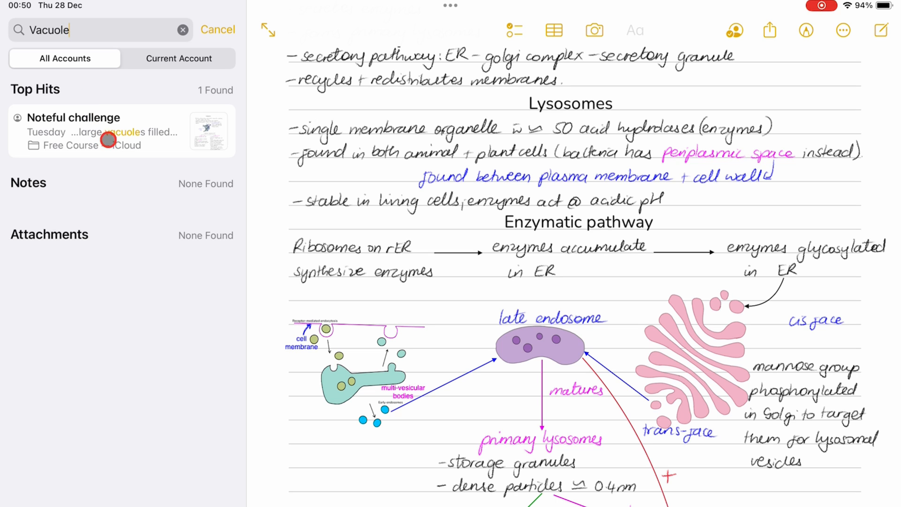
pyautogui.click(147, 142)
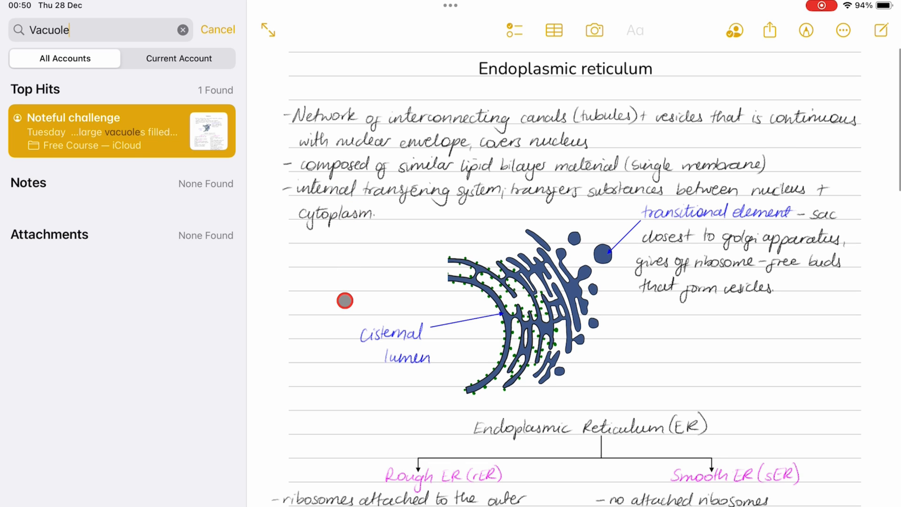
pyautogui.scroll(-5, 345, 301)
pyautogui.scroll(-5, 345, 301)
pyautogui.scroll(-5, 345, 301)
pyautogui.scroll(-5, 345, 301)
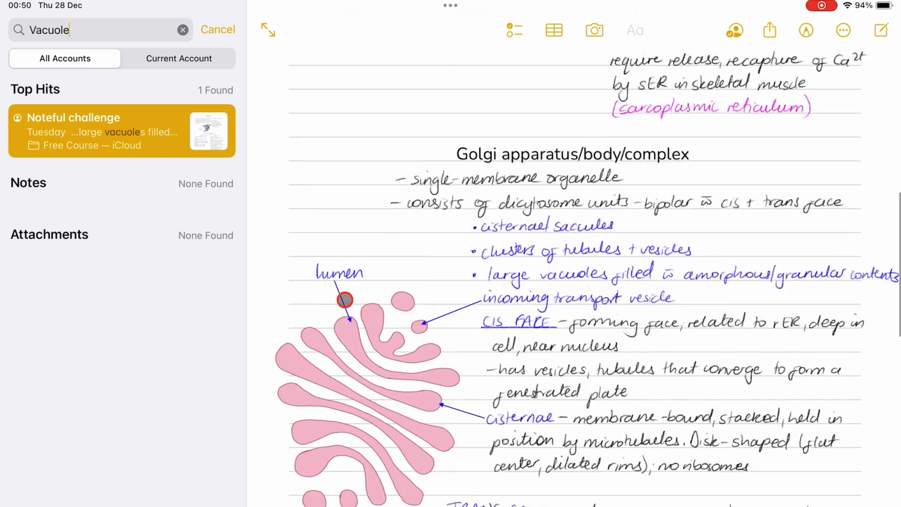
pyautogui.scroll(-5, 345, 300)
pyautogui.scroll(-5, 345, 301)
pyautogui.scroll(-5, 345, 301)
pyautogui.scroll(-5, 345, 301)
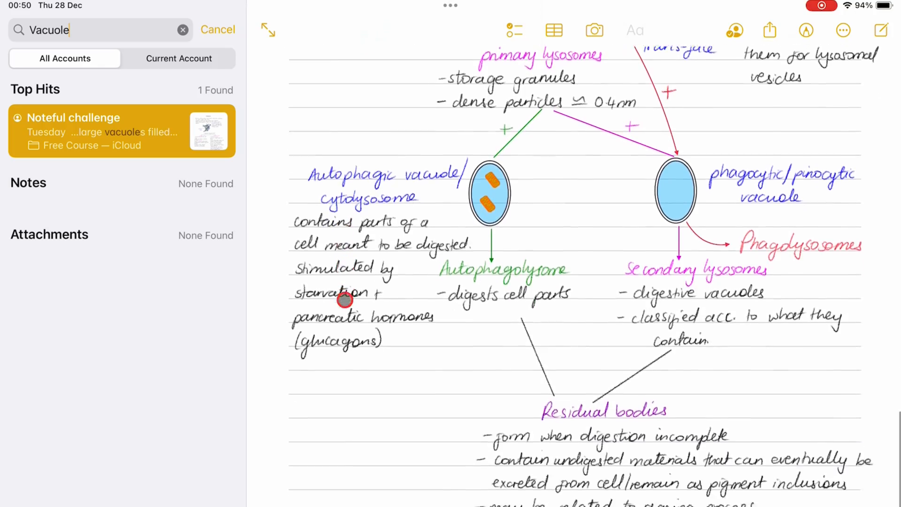
pyautogui.scroll(-5, 345, 300)
pyautogui.scroll(-5, 345, 300)
pyautogui.scroll(2, 345, 301)
pyautogui.scroll(8, 345, 301)
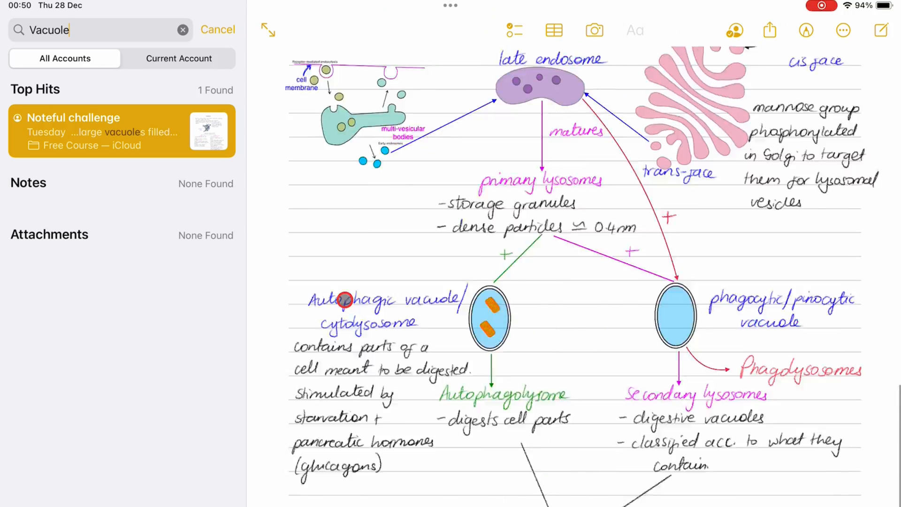
pyautogui.scroll(8, 345, 301)
pyautogui.scroll(8, 345, 300)
pyautogui.scroll(8, 345, 300)
pyautogui.scroll(1, 345, 301)
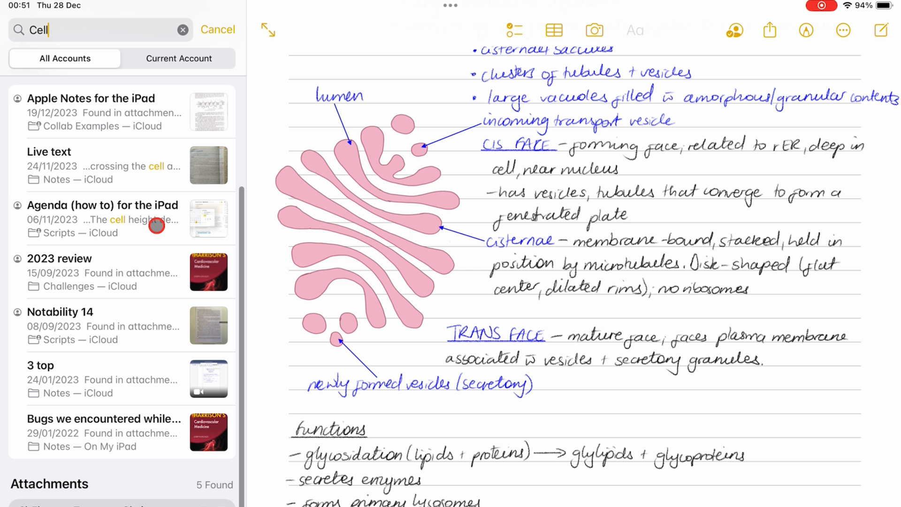
pyautogui.click(154, 130)
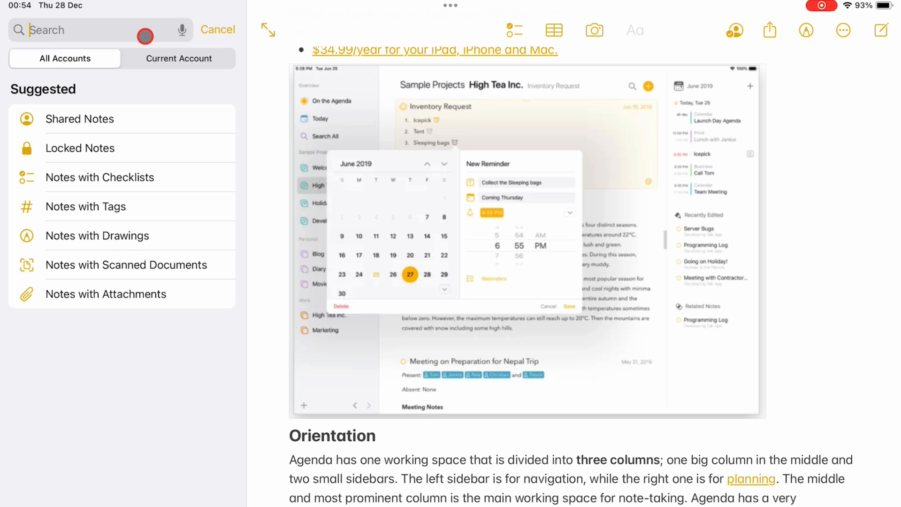
pyautogui.write('Sam')
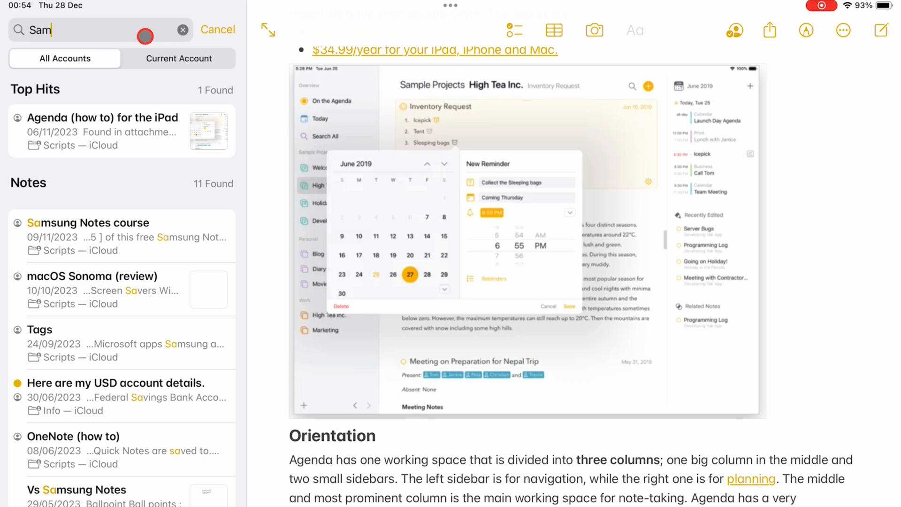
pyautogui.write('ple')
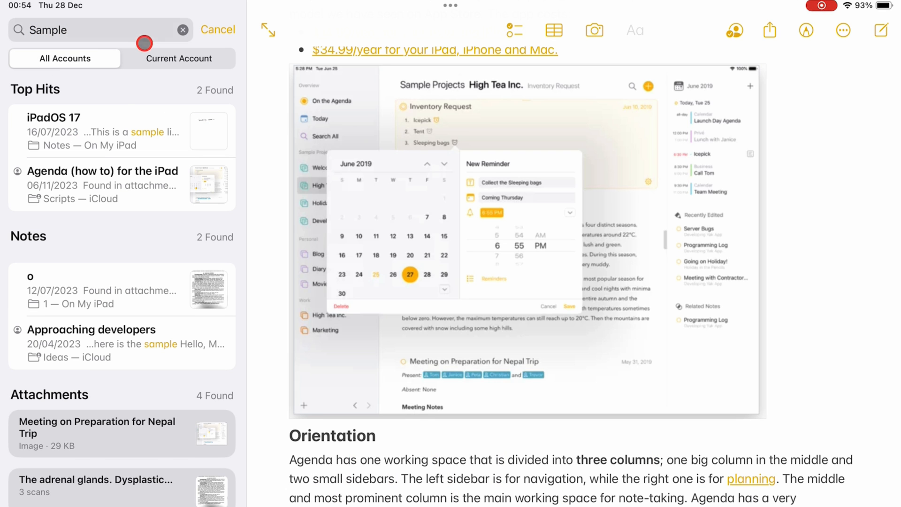
pyautogui.click(87, 184)
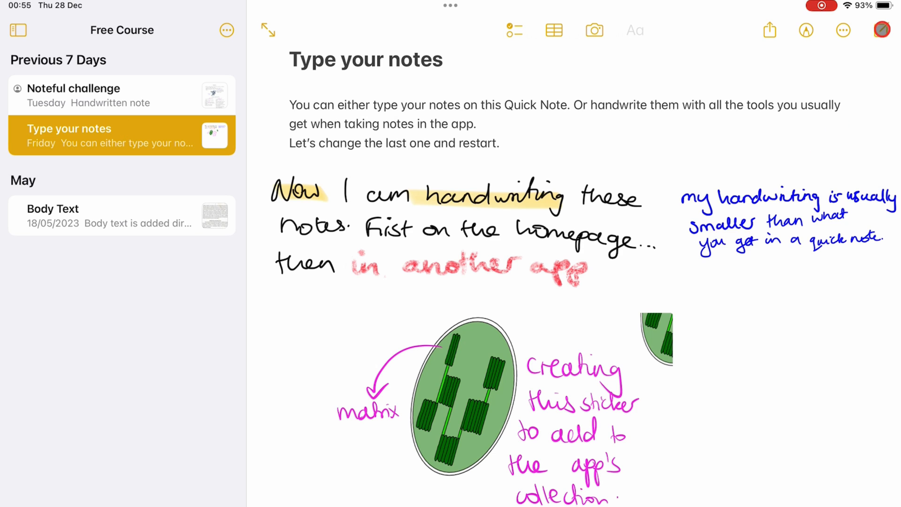
# Create a grid note and handwrite 'OCR notebook title added to this notebook's title'.
pyautogui.click(881, 30)
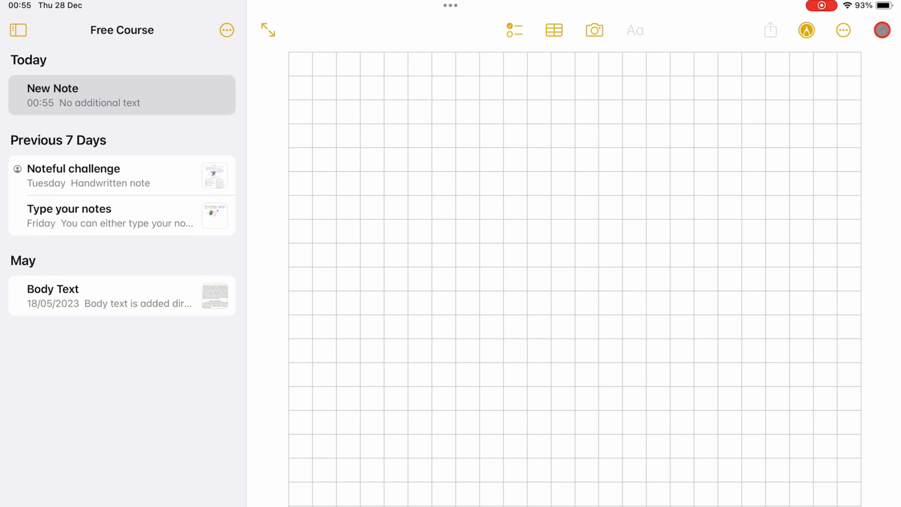
pyautogui.moveTo(376, 91); pyautogui.dragTo(458, 94)
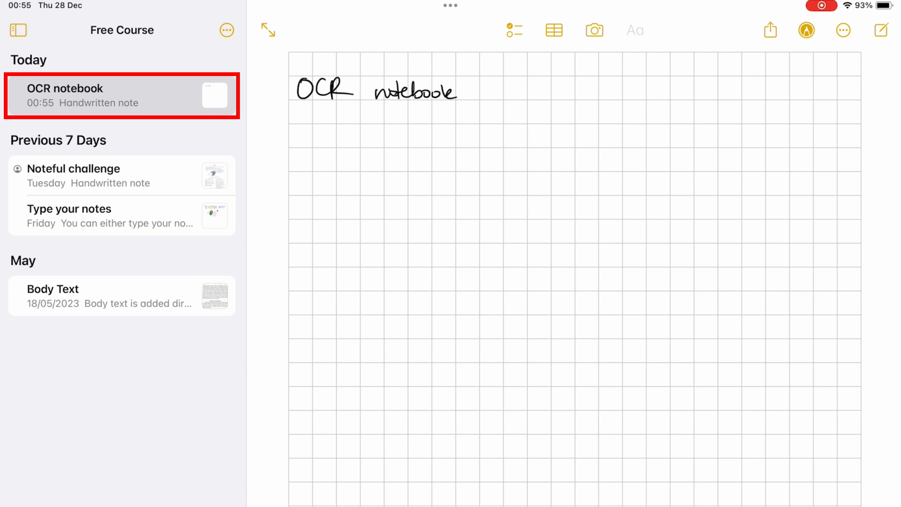
pyautogui.moveTo(480, 84)
pyautogui.mouseDown()
pyautogui.moveTo(493, 99)
pyautogui.moveTo(608, 101)
pyautogui.mouseUp()
pyautogui.moveTo(626, 79); pyautogui.dragTo(638, 99)
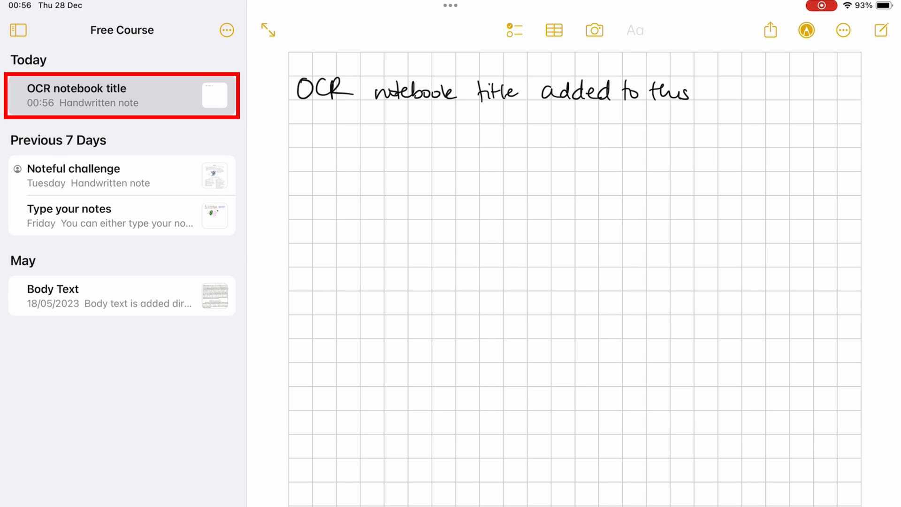
pyautogui.moveTo(714, 86)
pyautogui.mouseDown()
pyautogui.moveTo(728, 100)
pyautogui.moveTo(871, 99)
pyautogui.mouseUp()
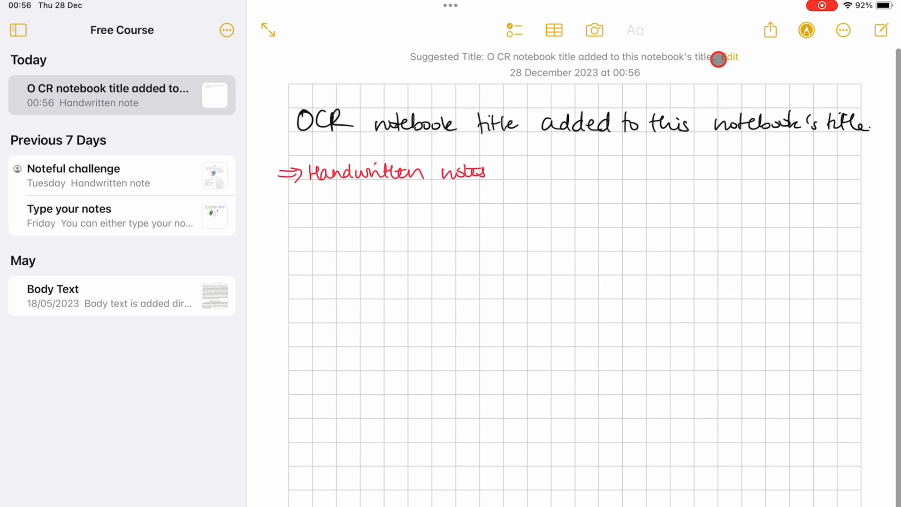
# Trim the suggested title to 'OCR notebook', removing the stray 'O CR' space, and confirm.
pyautogui.click(729, 56)
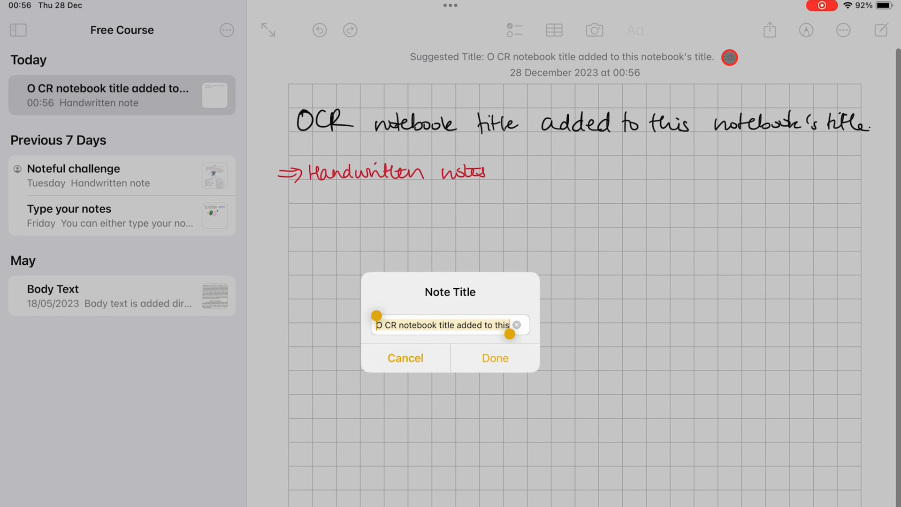
pyautogui.moveTo(376, 319); pyautogui.dragTo(439, 319)
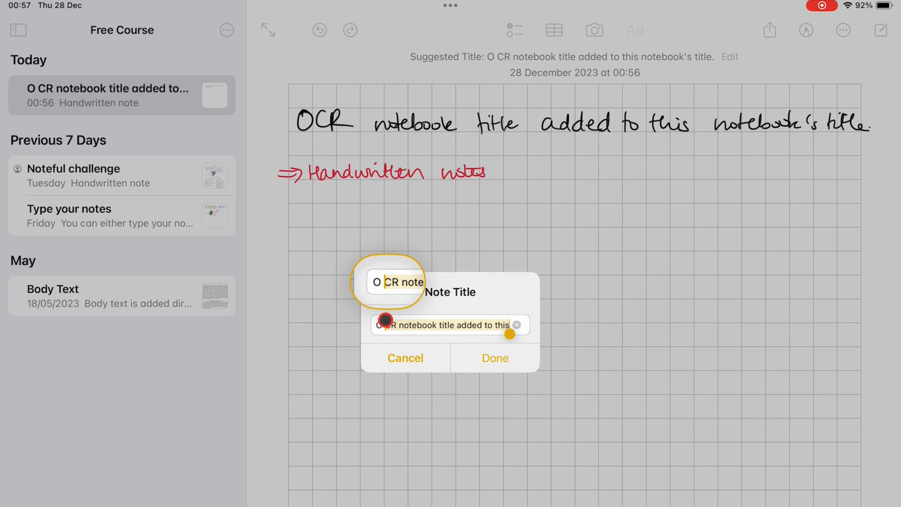
pyautogui.press('BackSpace')
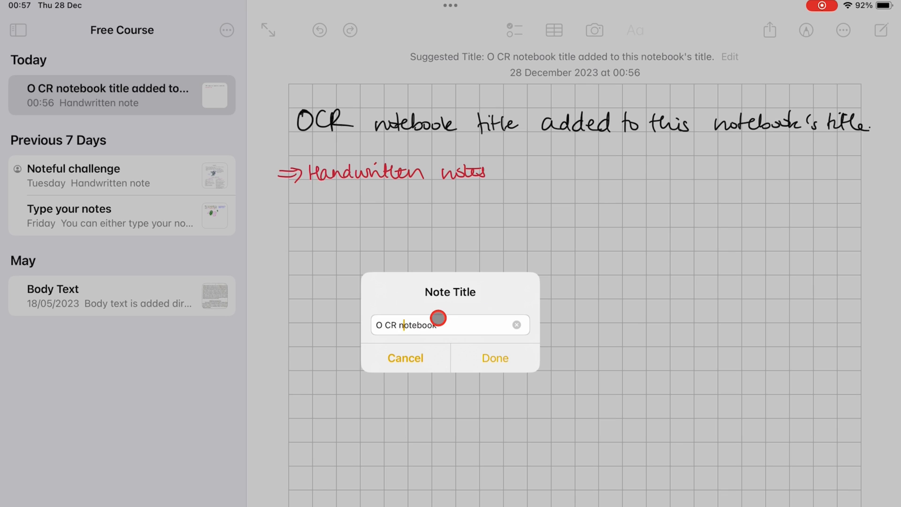
pyautogui.press('BackSpace')
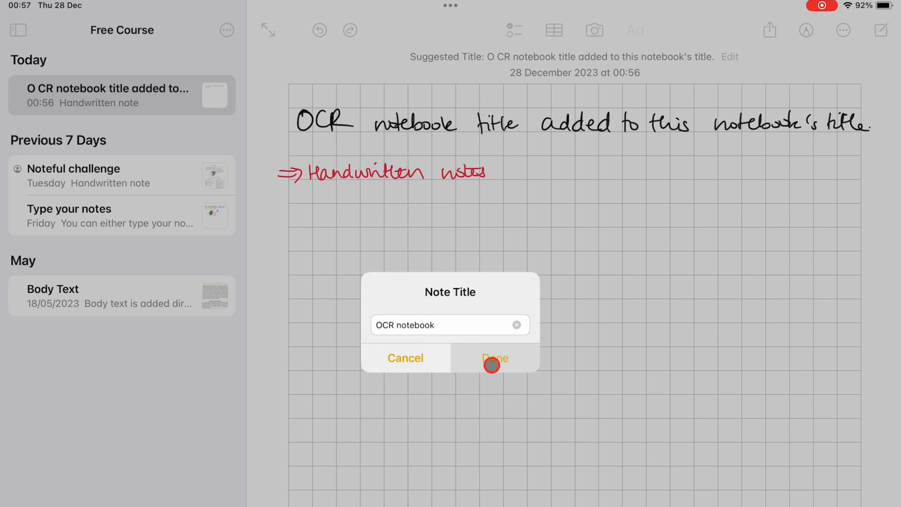
pyautogui.click(494, 358)
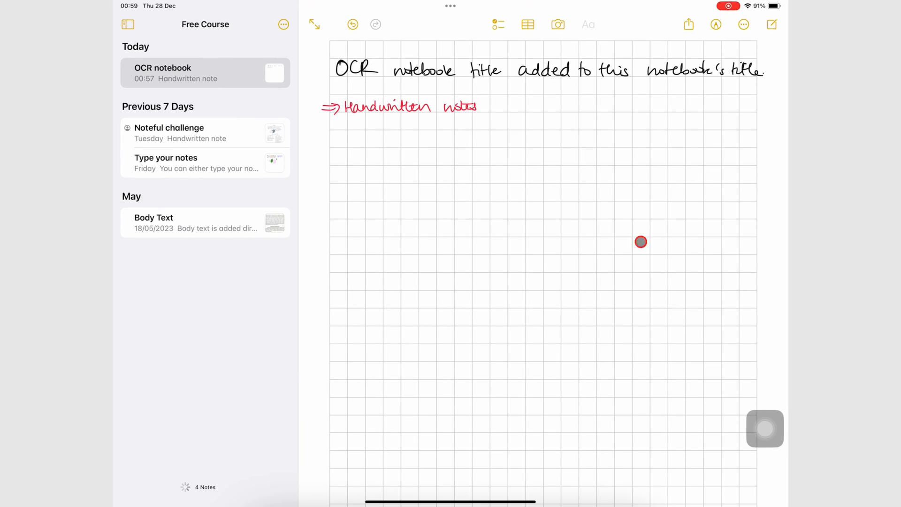
pyautogui.click(716, 26)
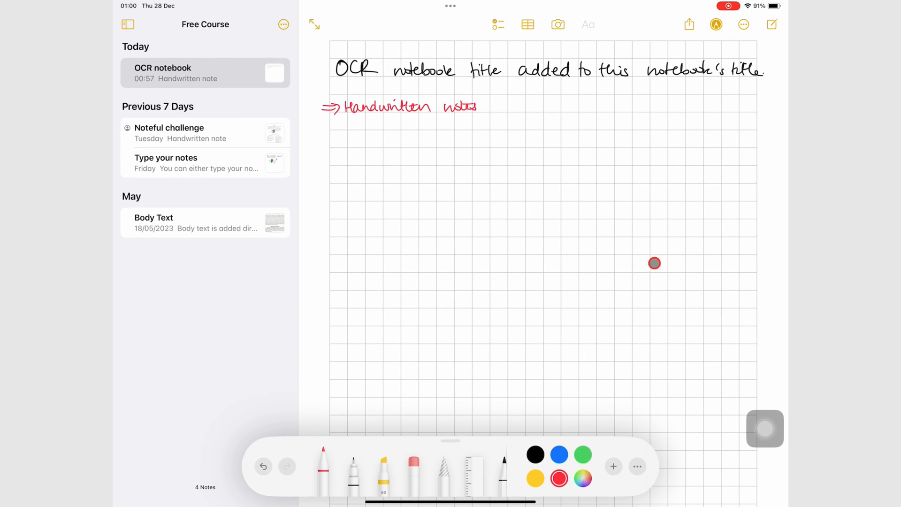
pyautogui.click(450, 477)
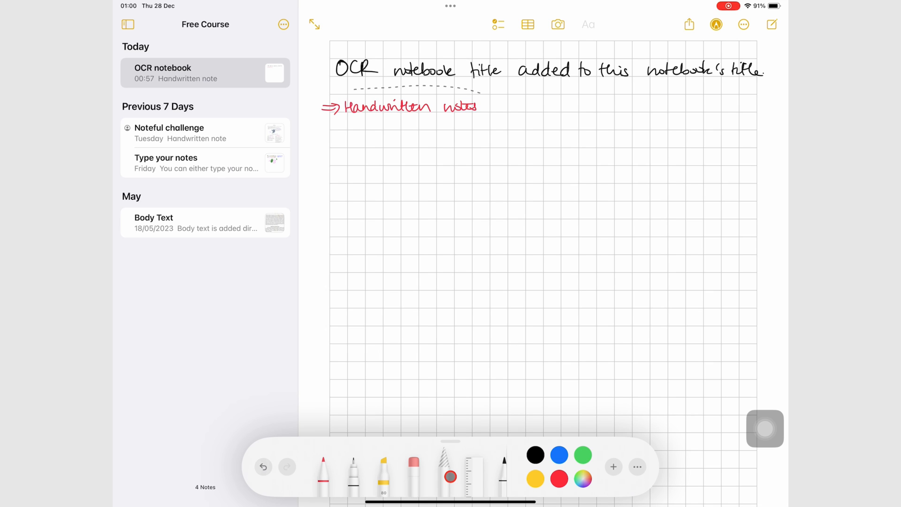
pyautogui.moveTo(513, 113); pyautogui.dragTo(486, 121)
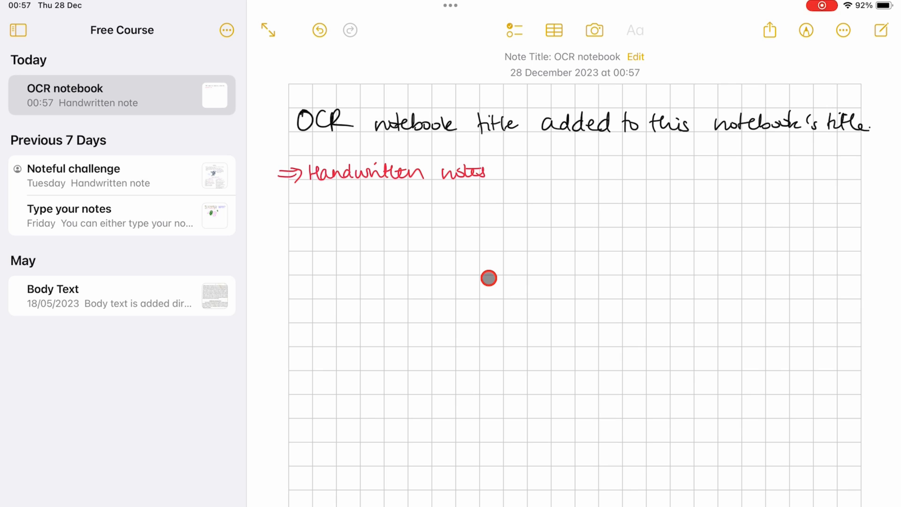
# Select the red 'Handwritten notes' line and copy it as typed text.
pyautogui.doubleClick(383, 174)
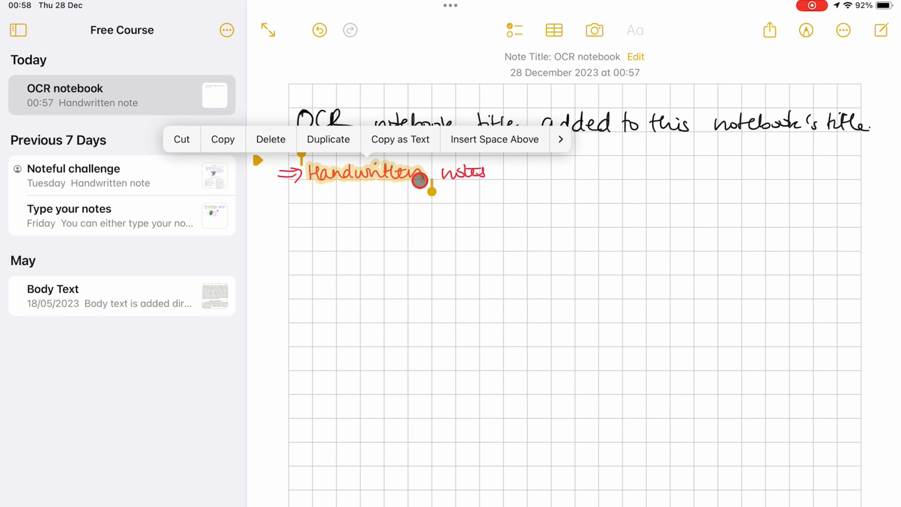
pyautogui.click(443, 185)
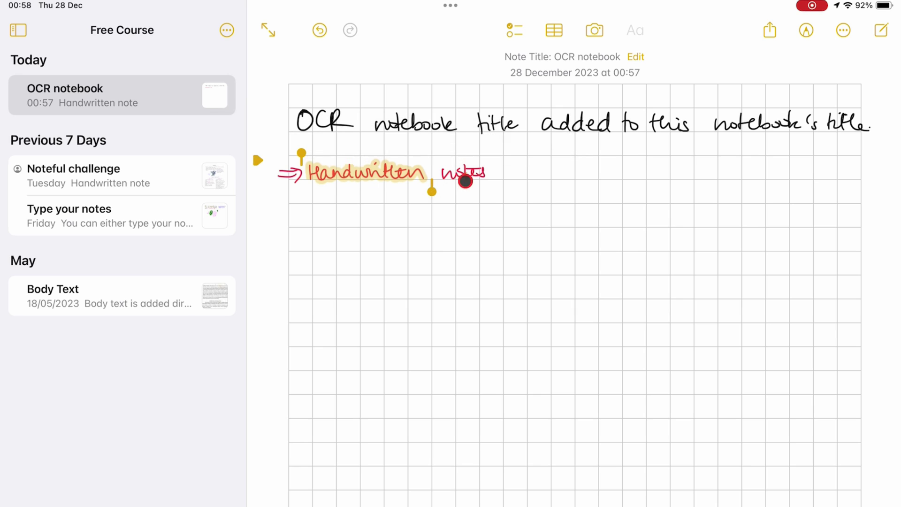
pyautogui.tripleClick(490, 174)
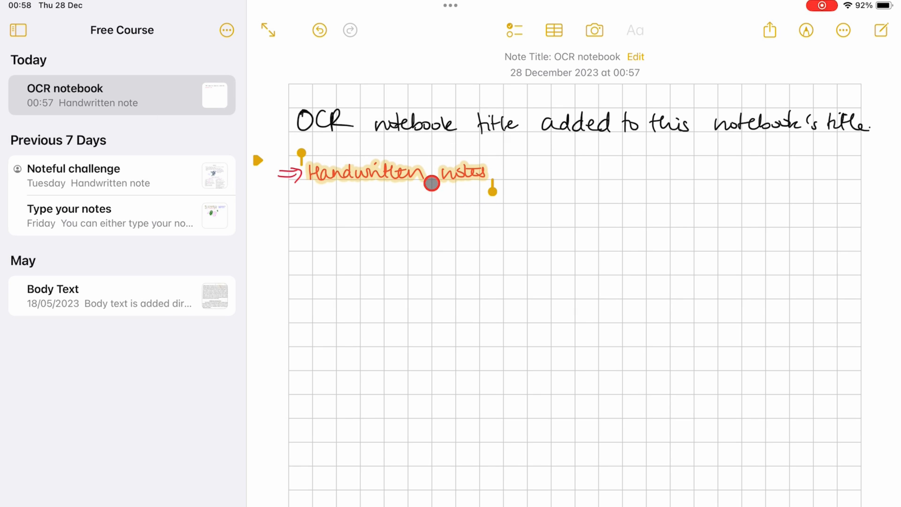
pyautogui.click(446, 173)
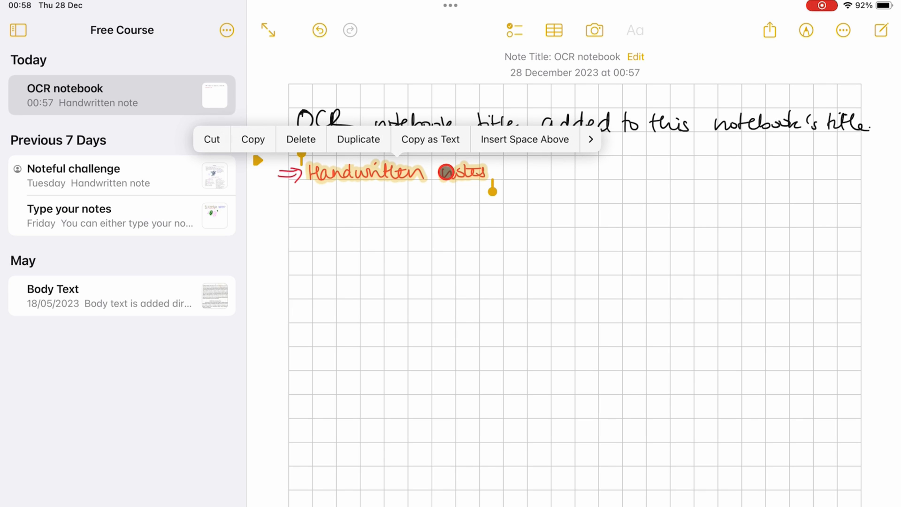
pyautogui.click(432, 140)
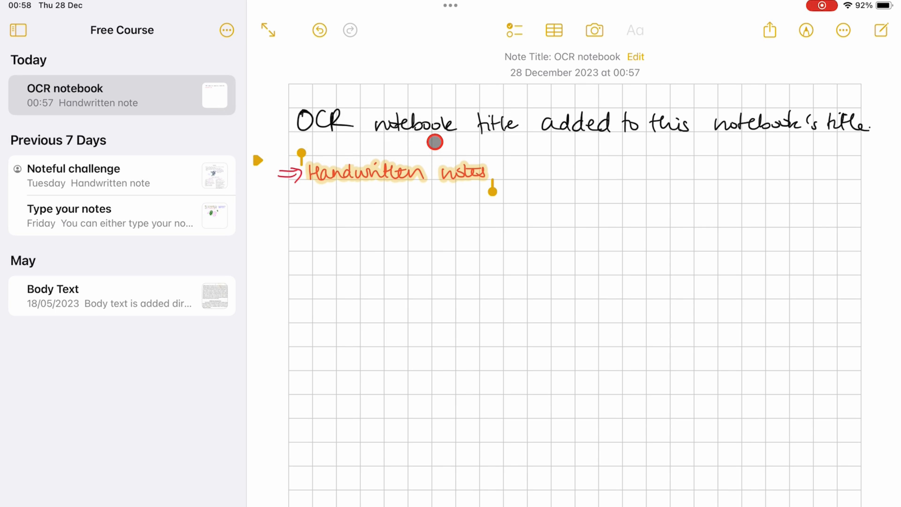
pyautogui.click(434, 142)
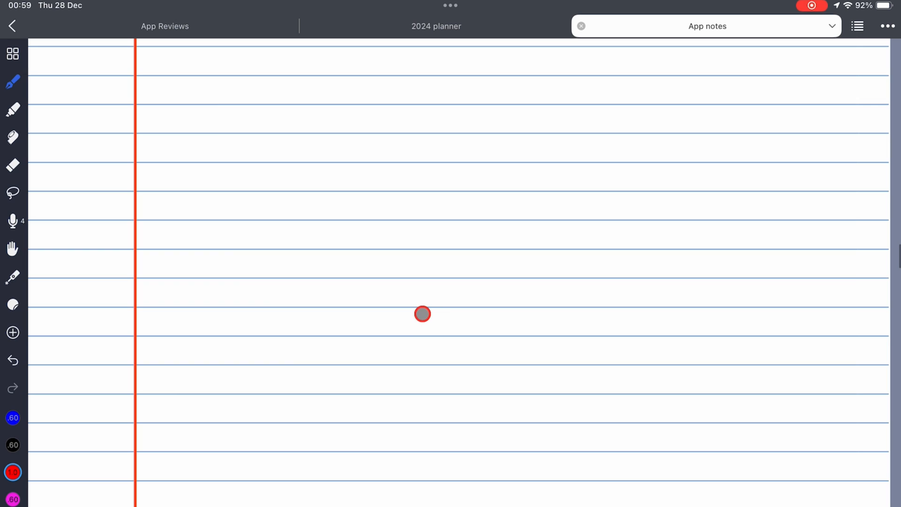
# Paste 'Handwritten notes' as a text box on the App notes page and narrow it.
pyautogui.click(422, 315)
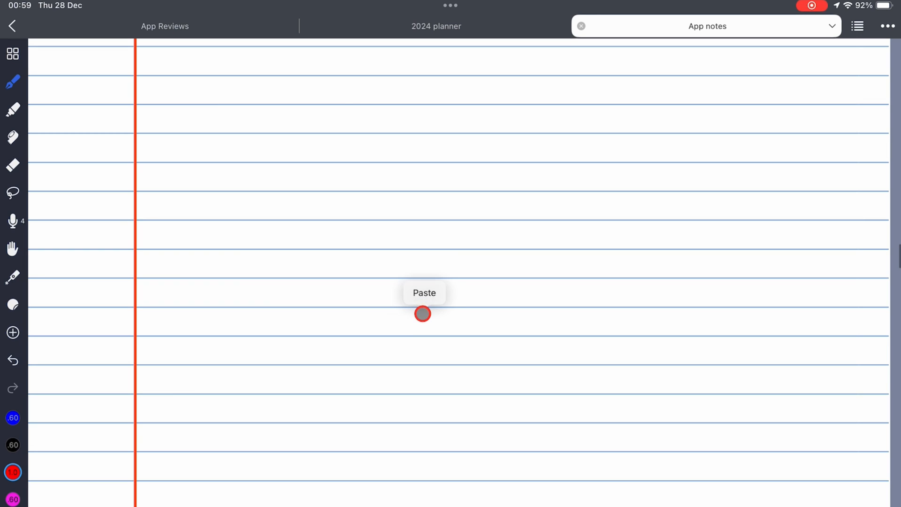
pyautogui.click(423, 293)
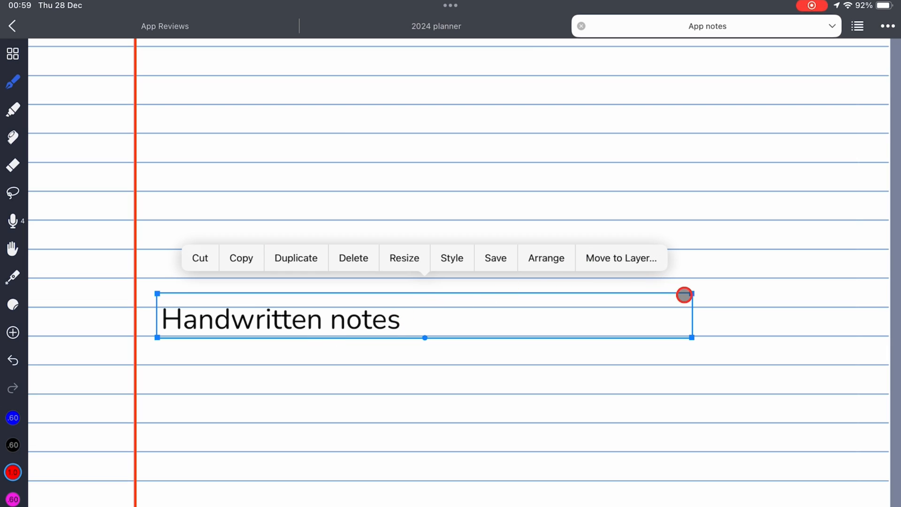
pyautogui.moveTo(693, 292)
pyautogui.mouseDown()
pyautogui.moveTo(581, 303)
pyautogui.moveTo(507, 280)
pyautogui.moveTo(510, 269)
pyautogui.mouseUp()
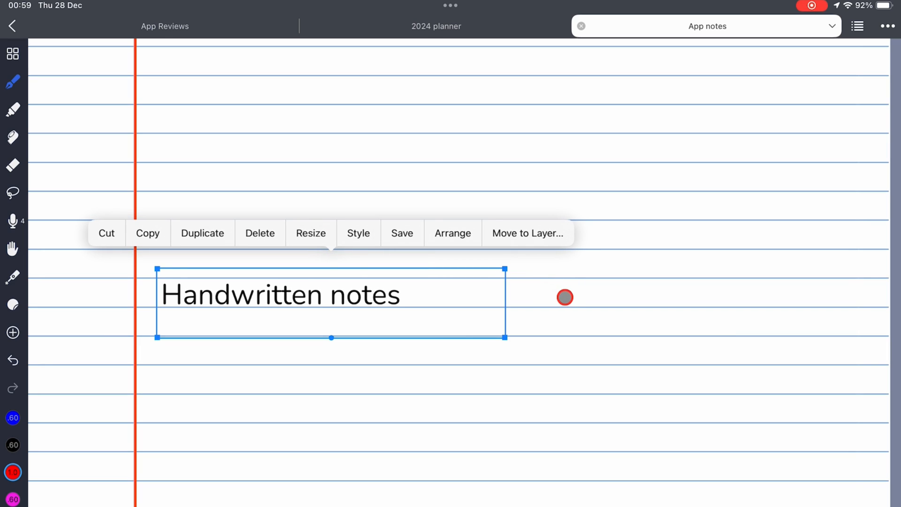
pyautogui.click(566, 297)
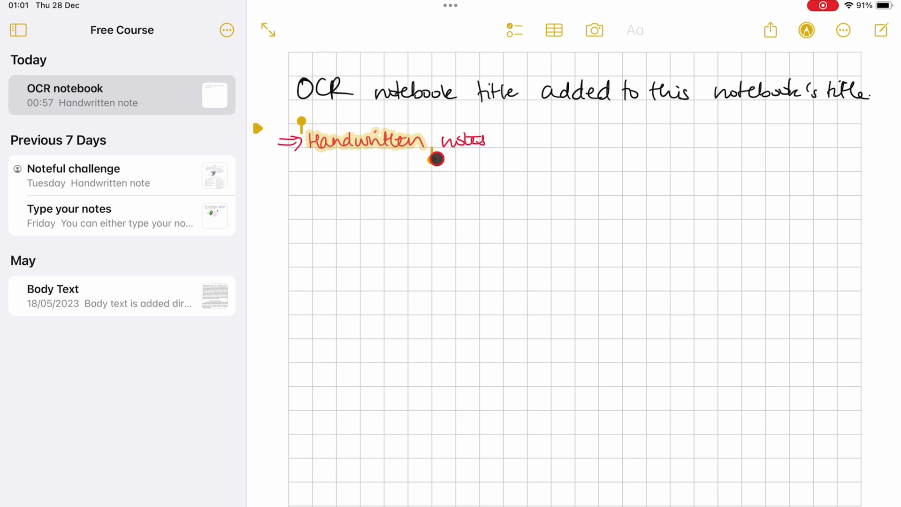
# Translate the red 'Handwritten notes' line to French 'Notes manuscrites', downloading the languages.
pyautogui.moveTo(437, 144); pyautogui.dragTo(486, 145)
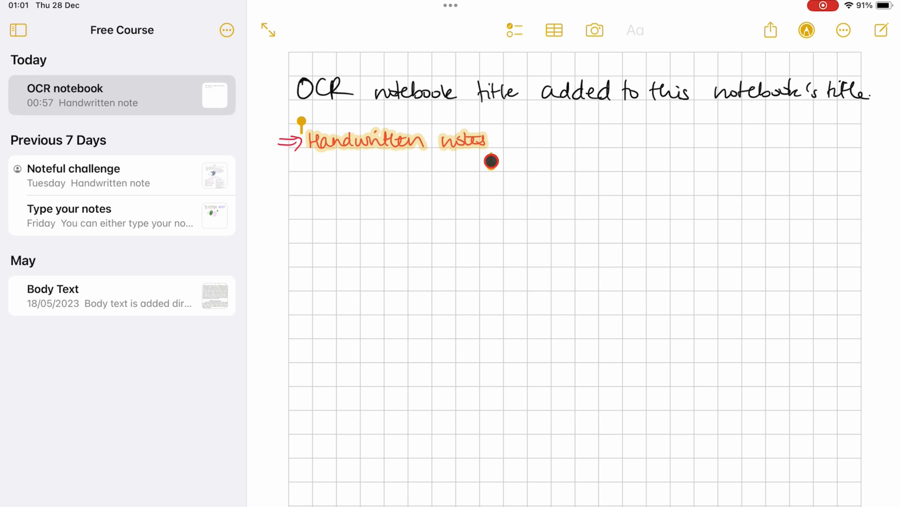
pyautogui.click(432, 144)
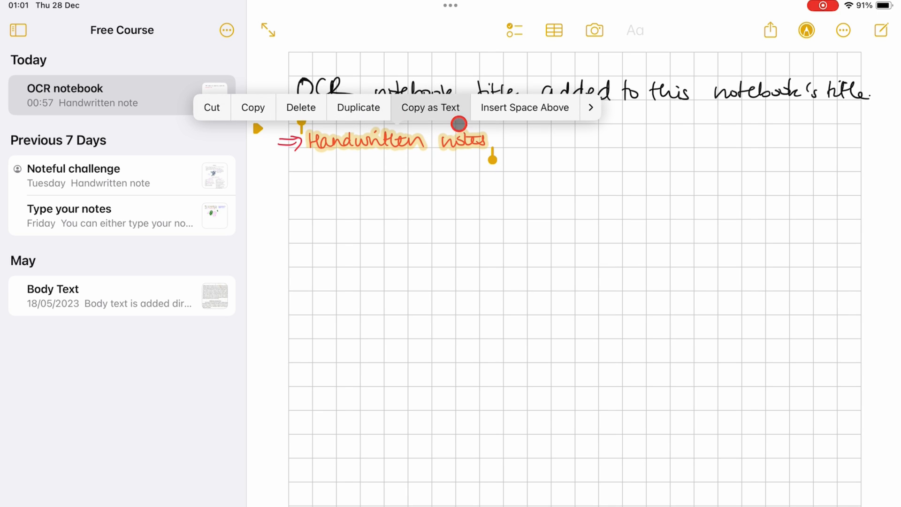
pyautogui.click(590, 108)
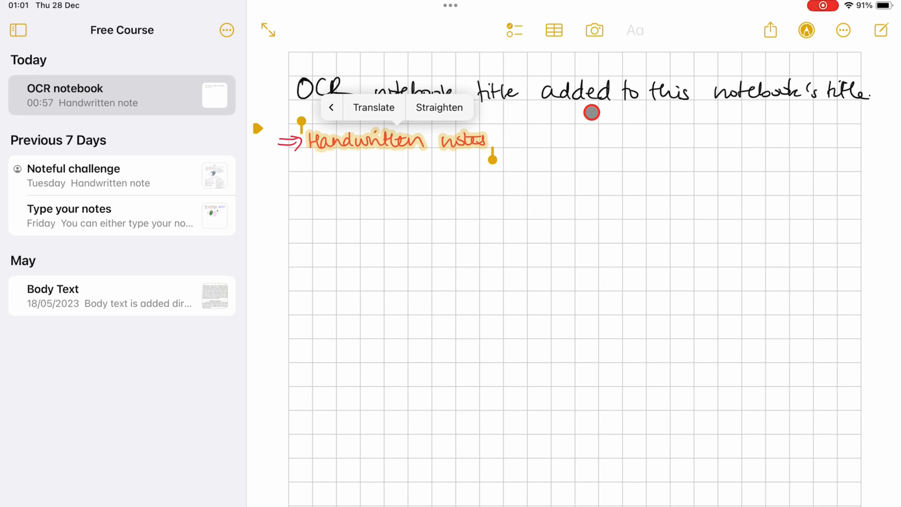
pyautogui.click(374, 107)
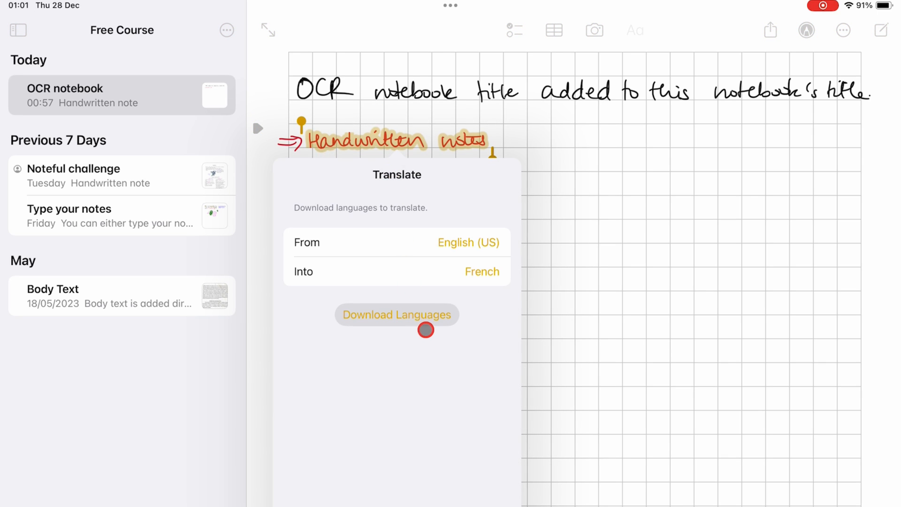
pyautogui.click(416, 317)
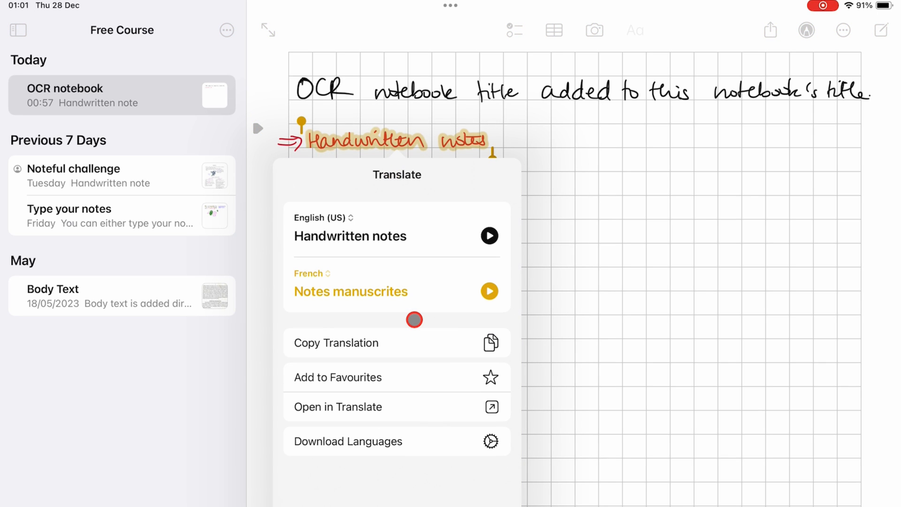
pyautogui.click(298, 121)
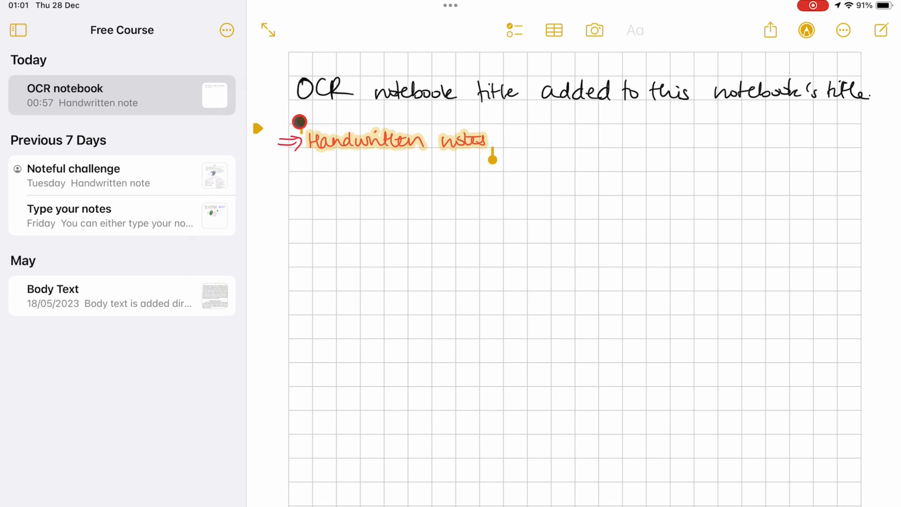
# Select the handwritten title line, translate it into French and play the translation aloud.
pyautogui.moveTo(302, 122); pyautogui.dragTo(290, 70)
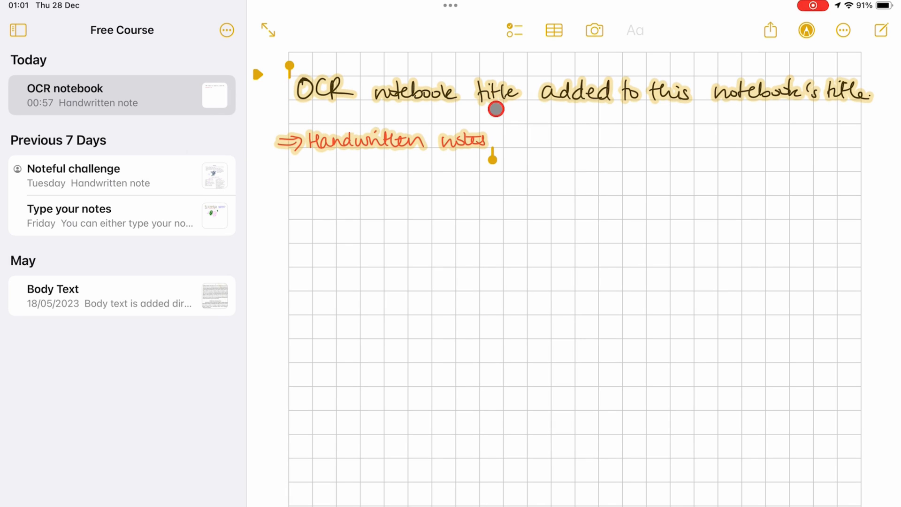
pyautogui.moveTo(492, 160)
pyautogui.mouseDown()
pyautogui.moveTo(664, 93)
pyautogui.moveTo(870, 102)
pyautogui.mouseUp()
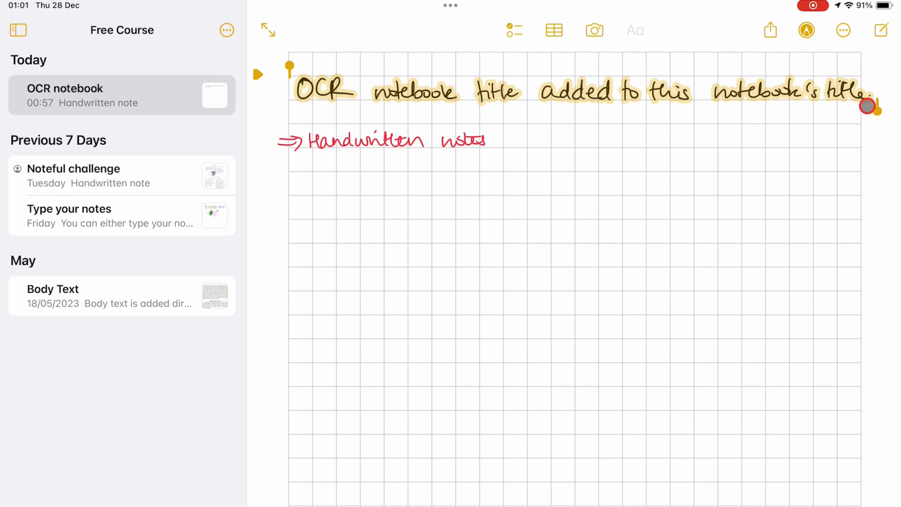
pyautogui.click(783, 92)
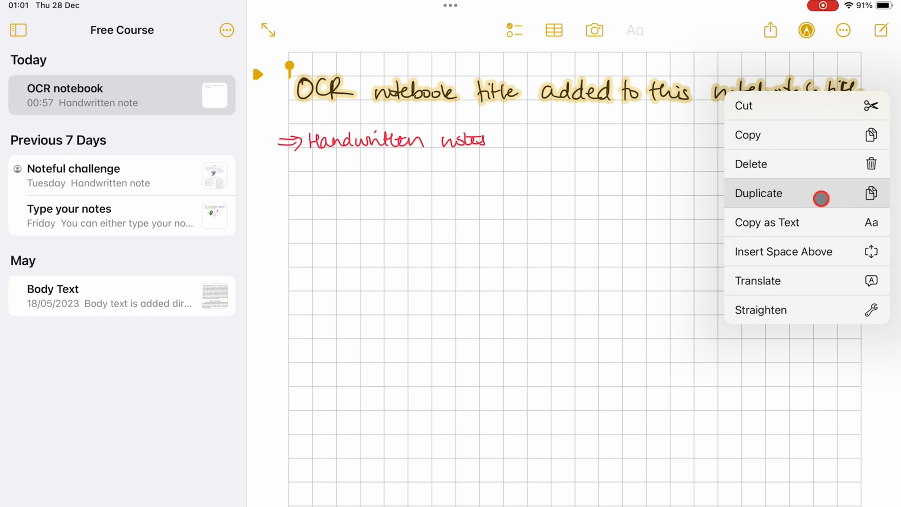
pyautogui.click(816, 282)
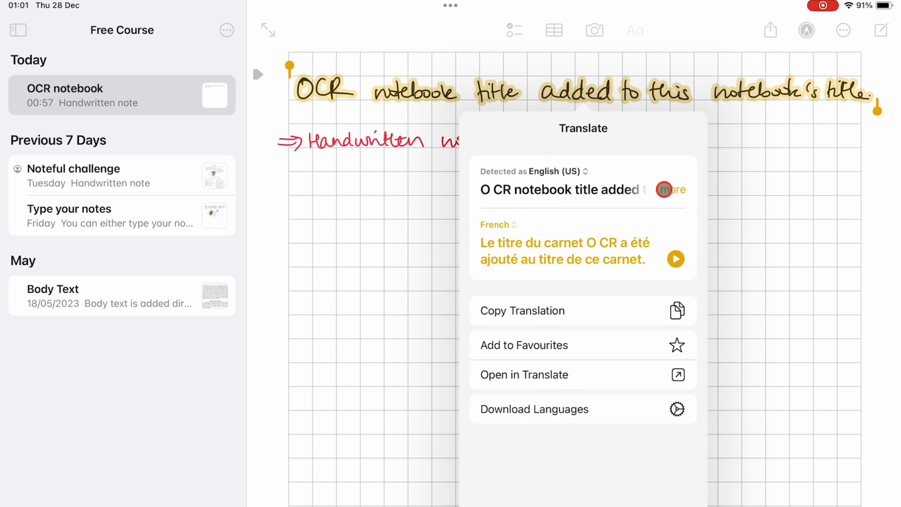
pyautogui.click(665, 190)
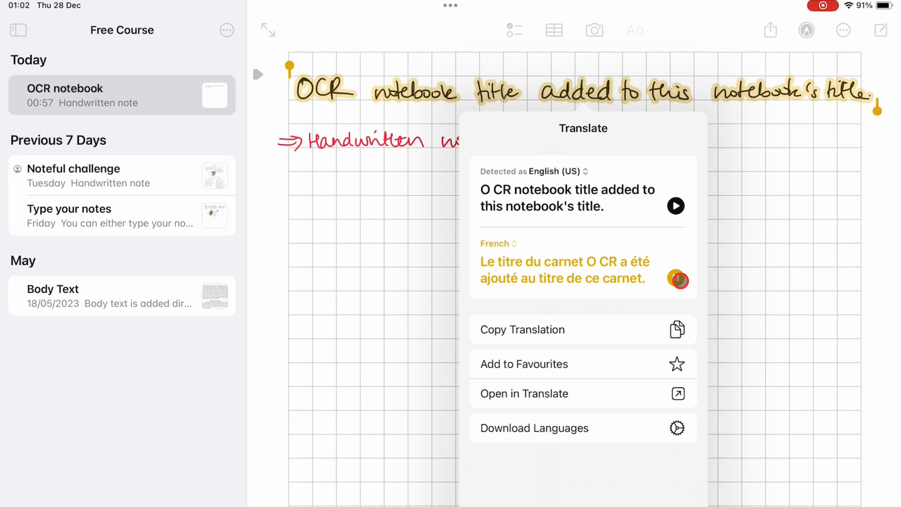
pyautogui.click(676, 278)
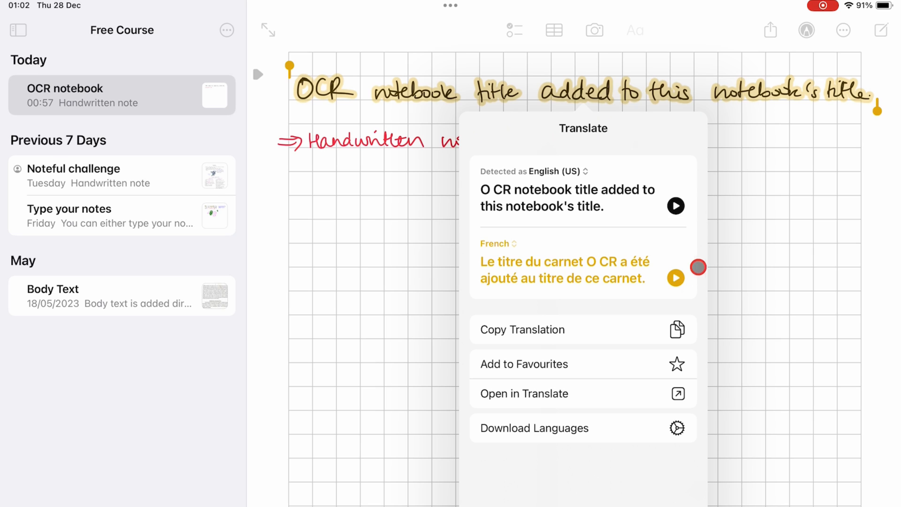